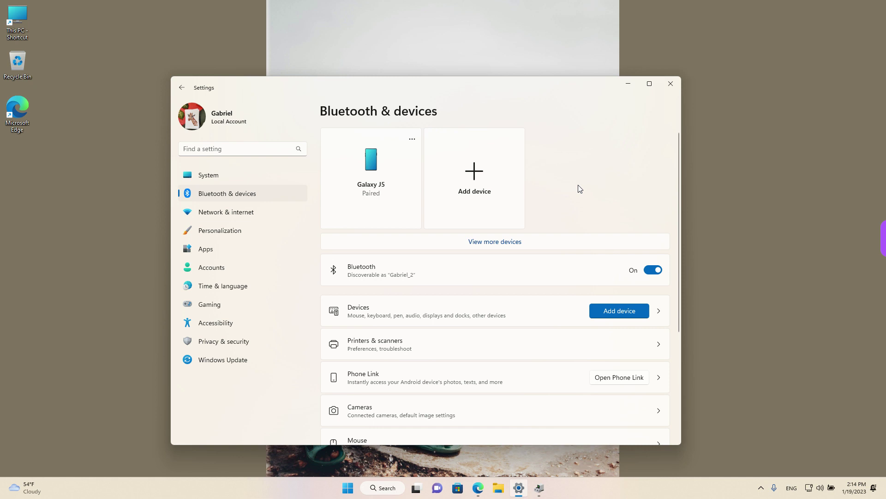
Close Settings and launch Device Manager from the Start button's right-click menu
{"action": "left_click", "coordinate": [671, 80]}
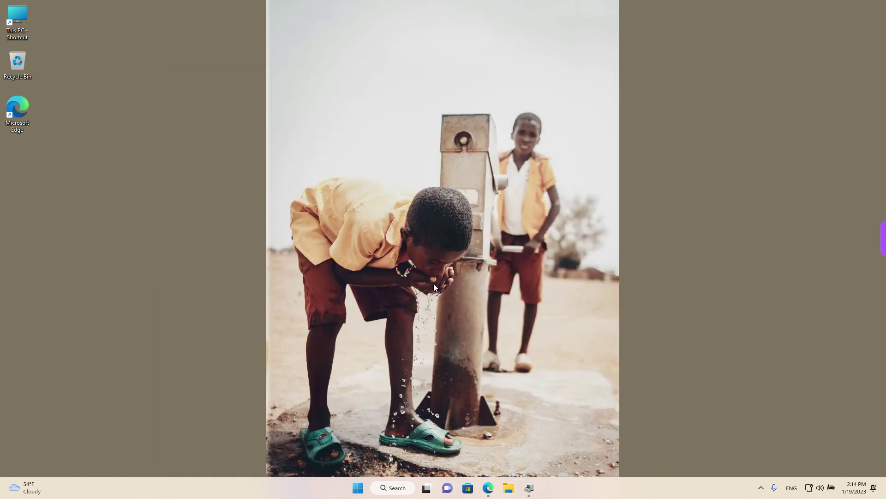
{"action": "left_click", "coordinate": [363, 490]}
{"action": "right_click", "coordinate": [363, 490]}
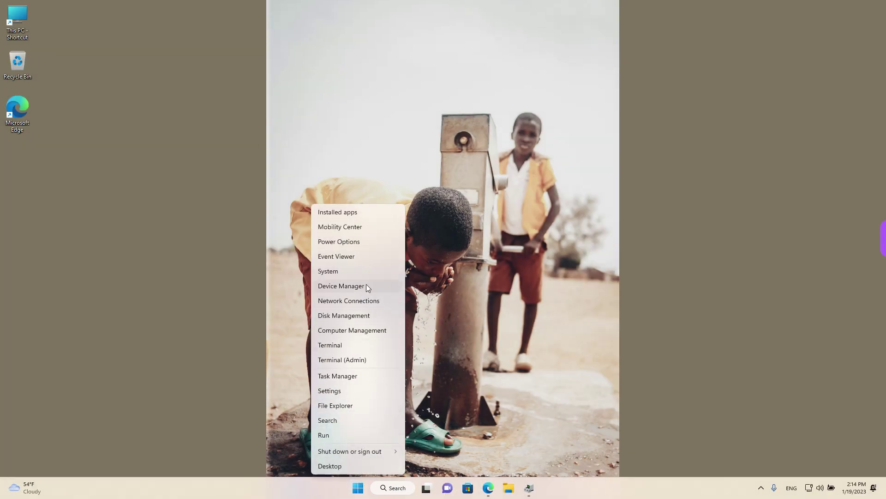
{"action": "left_click", "coordinate": [367, 285]}
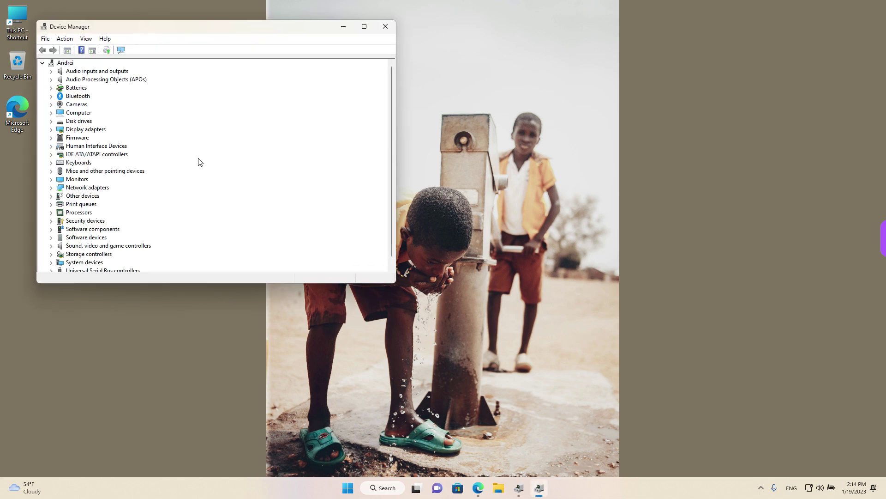
Select the Bluetooth category in Device Manager's hardware list
{"action": "left_click", "coordinate": [87, 97]}
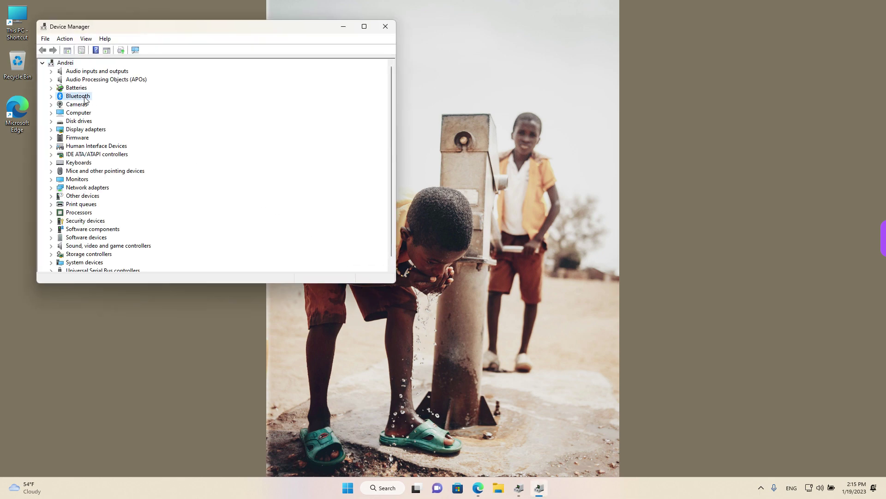
{"action": "left_click", "coordinate": [66, 64]}
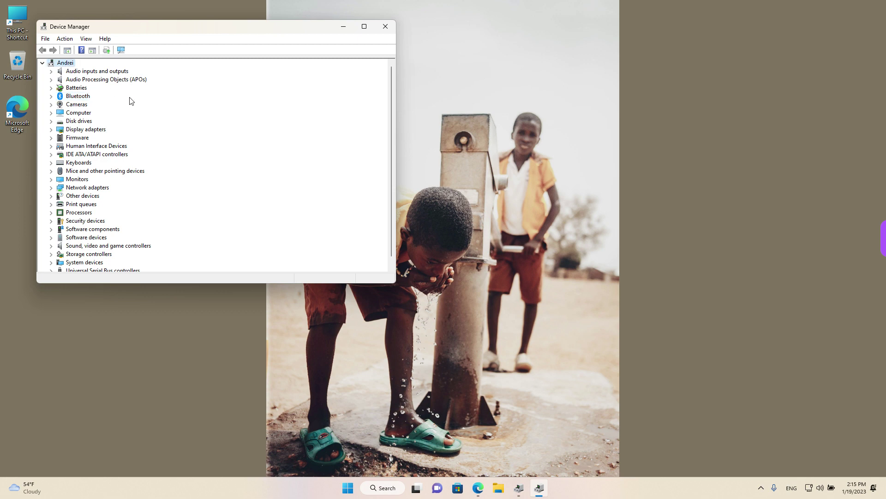
{"action": "key", "text": "b"}
{"action": "key", "text": "b"}
{"action": "key", "text": "b"}
{"action": "key", "text": "b"}
{"action": "key", "text": "b"}
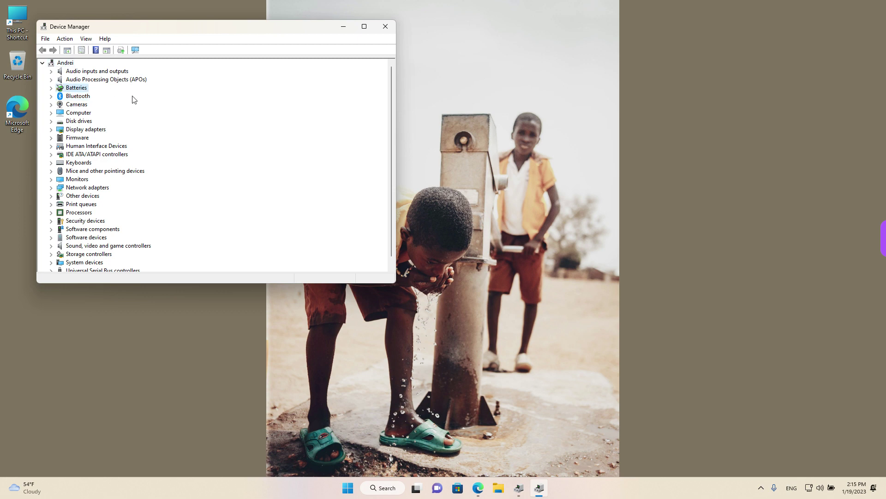
{"action": "key", "text": "b"}
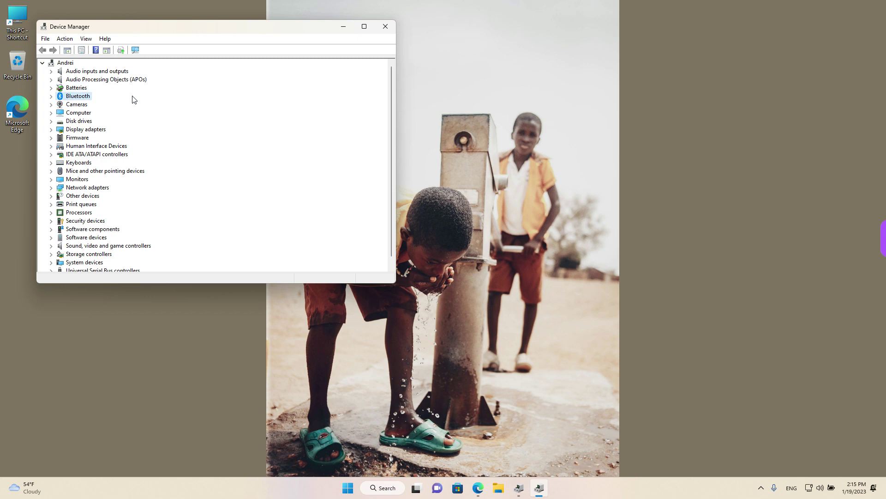
Expand Bluetooth and bring up the context menu of the MediaTek Bluetooth Adapter
{"action": "left_click", "coordinate": [52, 96]}
{"action": "left_click", "coordinate": [141, 131]}
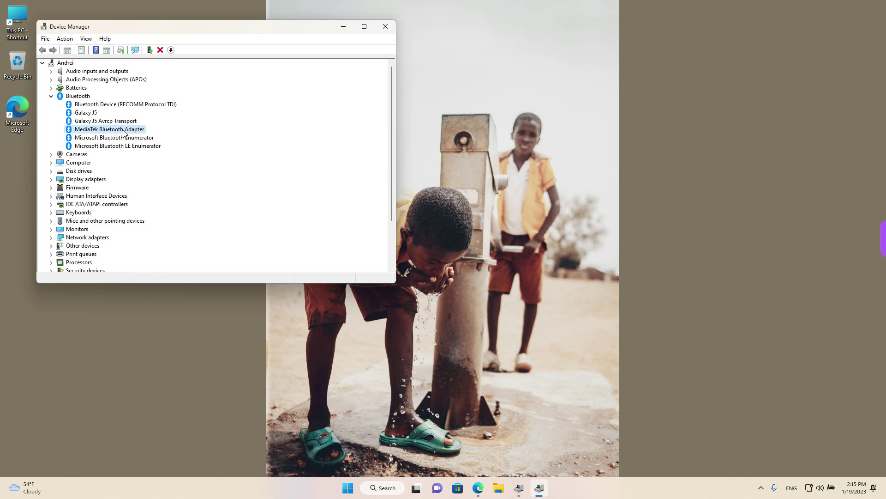
{"action": "right_click", "coordinate": [119, 133]}
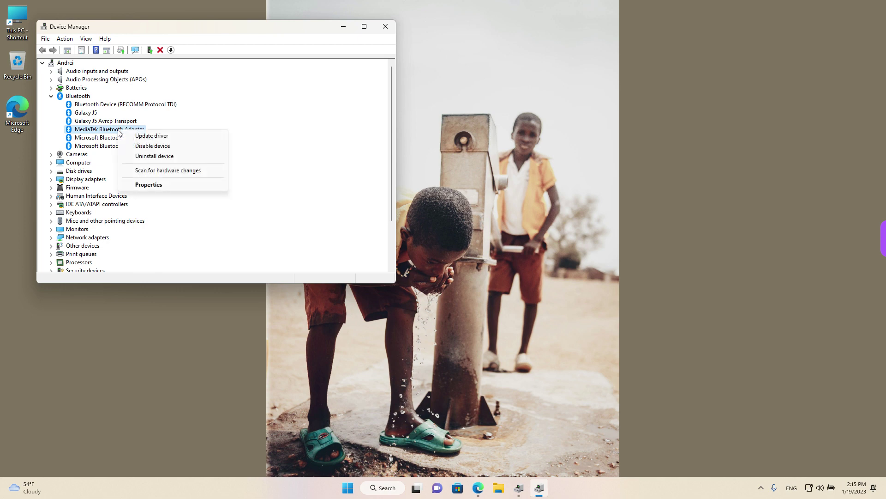
Rename the MediaTek adapter's radio from Gabriel_2 to Gabriel_3 in its Advanced properties
{"action": "left_click", "coordinate": [149, 185]}
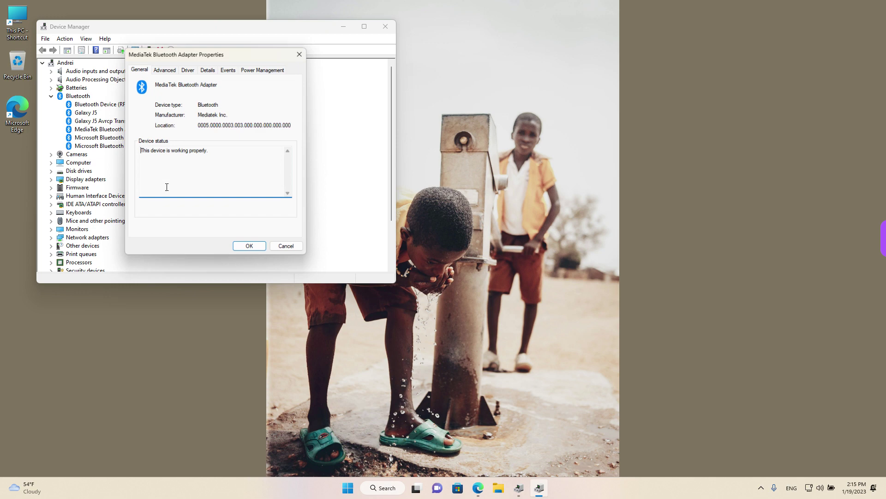
{"action": "left_click", "coordinate": [171, 71]}
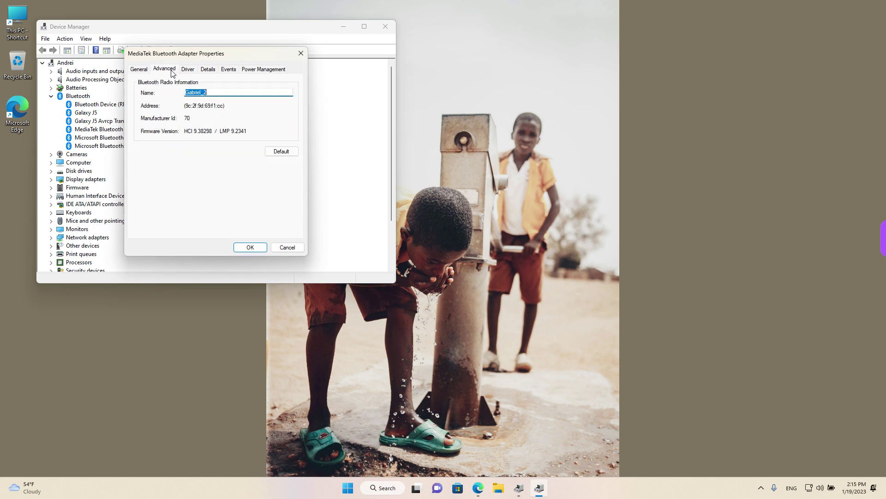
{"action": "left_click", "coordinate": [221, 91]}
{"action": "key", "text": "BackSpace"}
{"action": "left_click", "coordinate": [252, 248]}
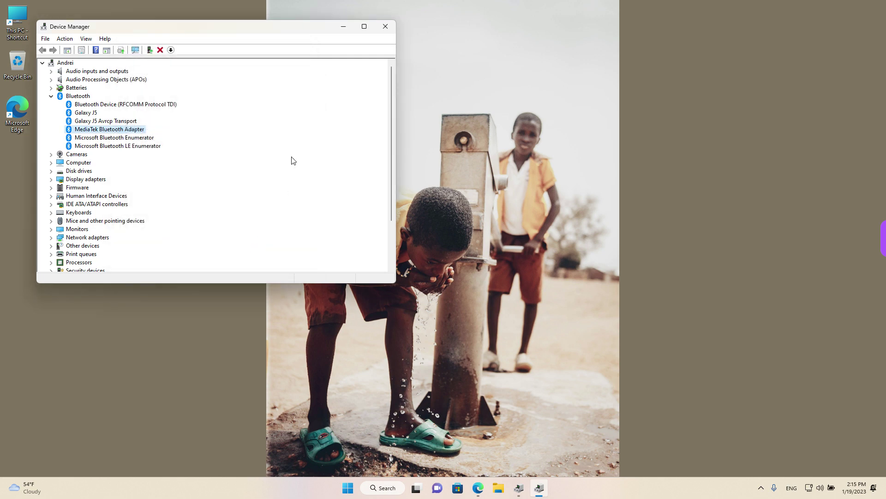
Close Device Manager and reopen Settings on Bluetooth & devices
{"action": "left_click", "coordinate": [384, 29]}
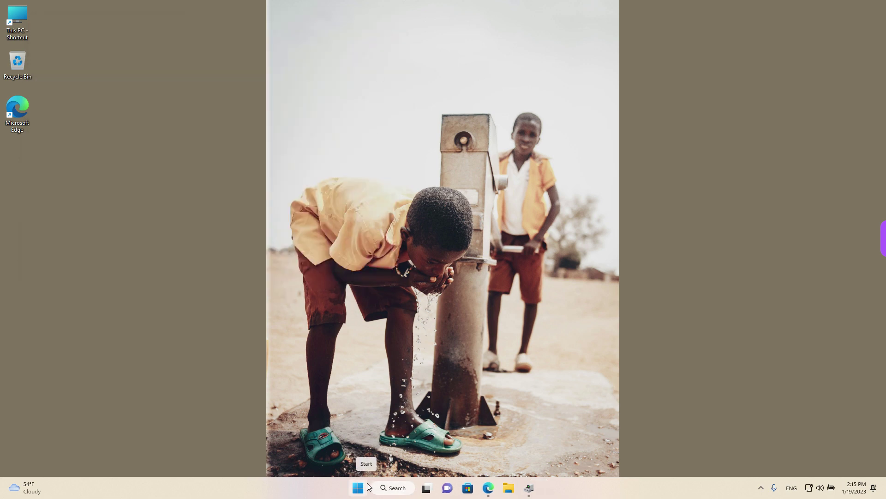
{"action": "left_click", "coordinate": [366, 489]}
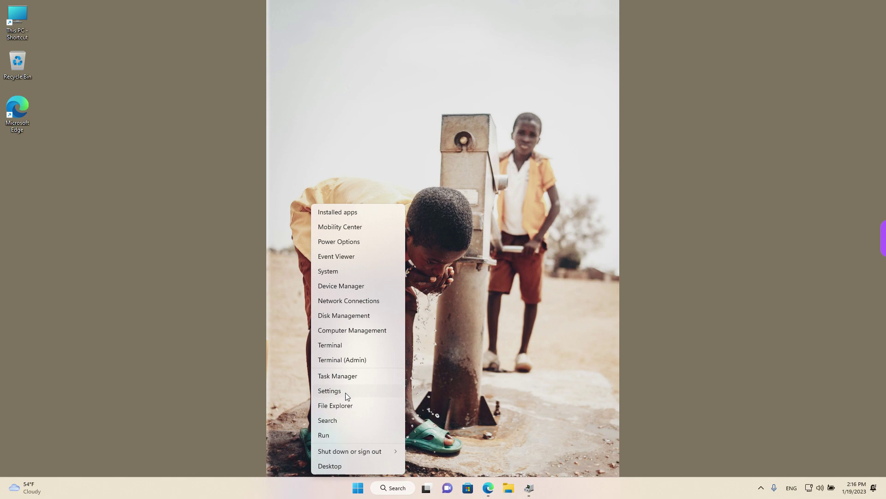
{"action": "left_click", "coordinate": [346, 393]}
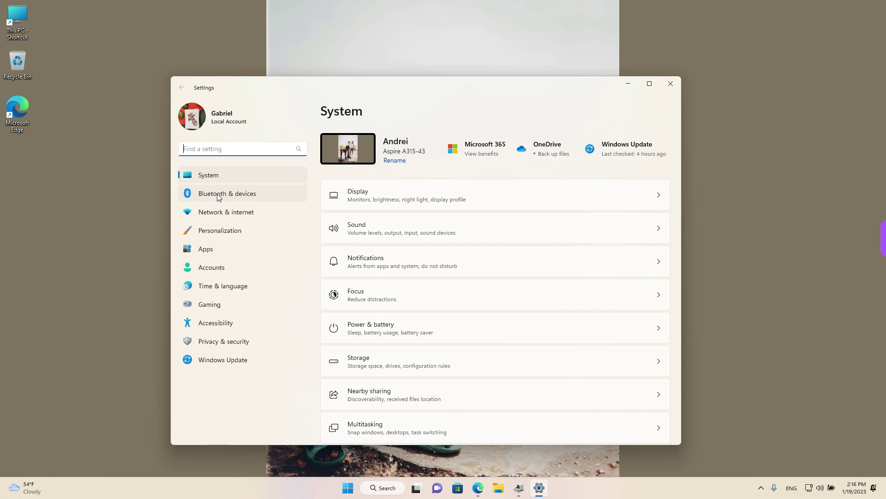
{"action": "left_click", "coordinate": [219, 198]}
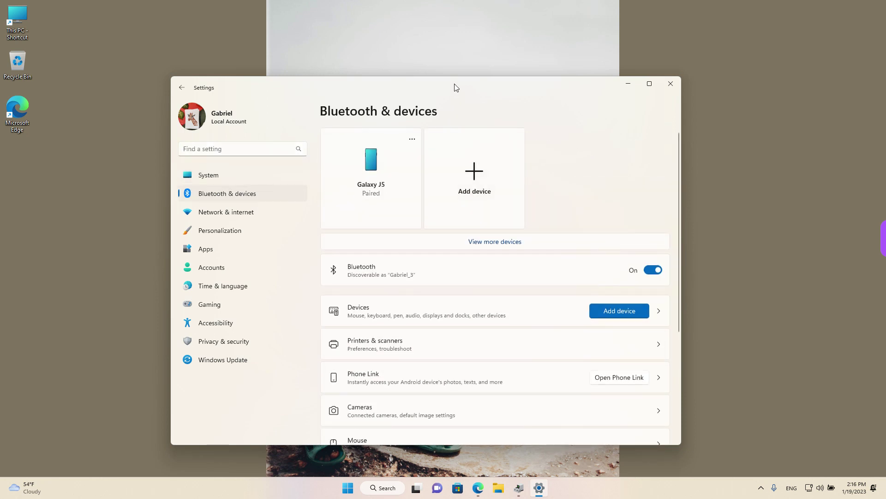
Highlight the PC's new discoverable name Gabriel_3 on the Bluetooth & devices page
{"action": "left_click_drag", "start_coordinate": [454, 85], "coordinate": [426, 77]}
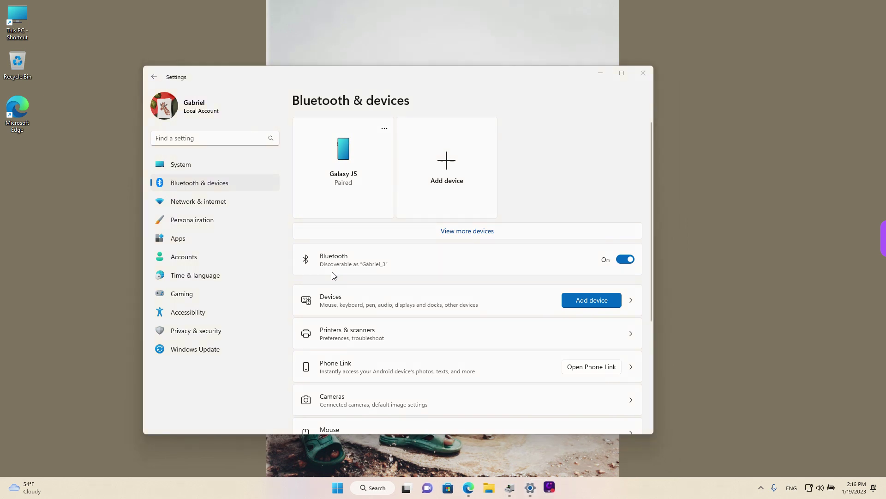
{"action": "left_click_drag", "start_coordinate": [324, 274], "coordinate": [396, 275]}
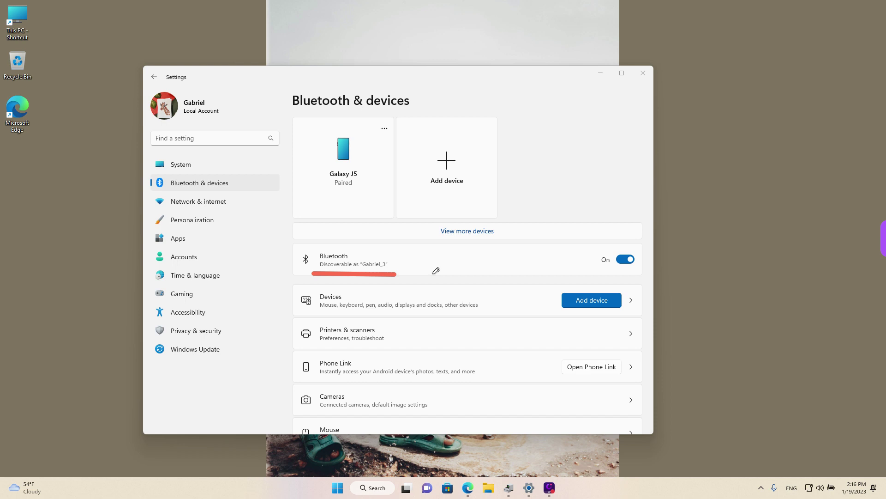
{"action": "key", "text": "Escape"}
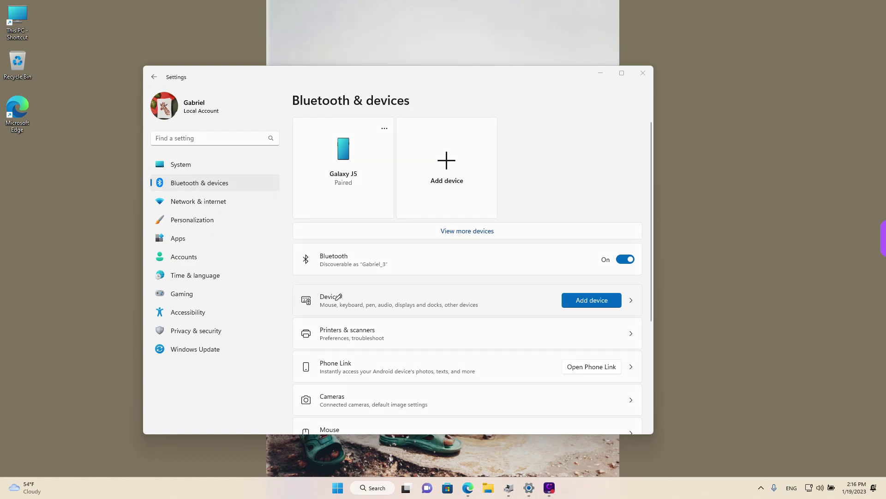
Open the Devices subpage and highlight the 'More devices and printer settings' link
{"action": "key", "text": "ctrl"}
{"action": "key", "text": "ctrl"}
{"action": "left_click", "coordinate": [355, 301]}
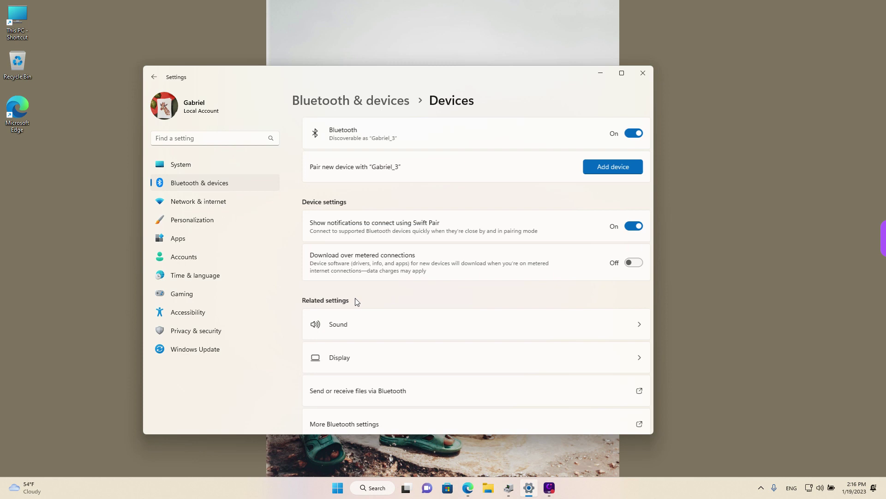
{"action": "scroll", "coordinate": [408, 303], "scroll_direction": "down", "scroll_amount": 8}
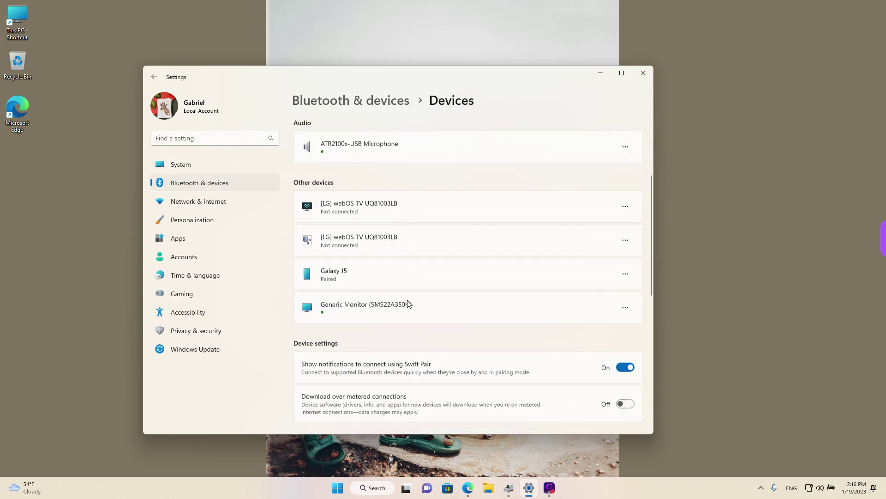
{"action": "scroll", "coordinate": [408, 304], "scroll_direction": "down", "scroll_amount": 3}
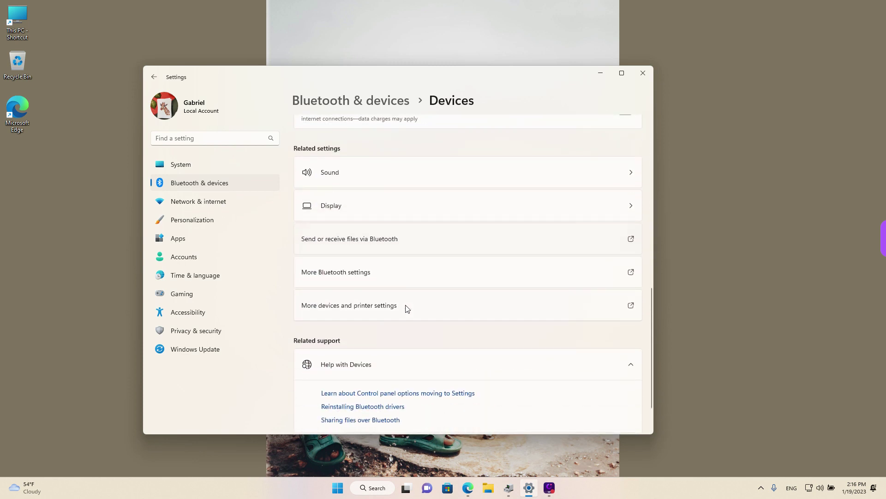
{"action": "left_click_drag", "start_coordinate": [303, 319], "coordinate": [397, 317]}
{"action": "key", "text": "Escape"}
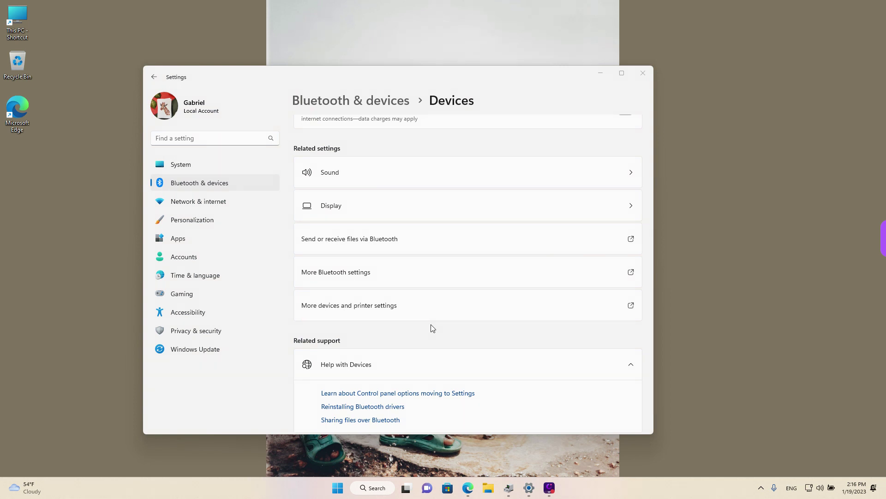
Open Devices and Printers and bring up the Galaxy J5 phone's context menu
{"action": "left_click", "coordinate": [368, 318]}
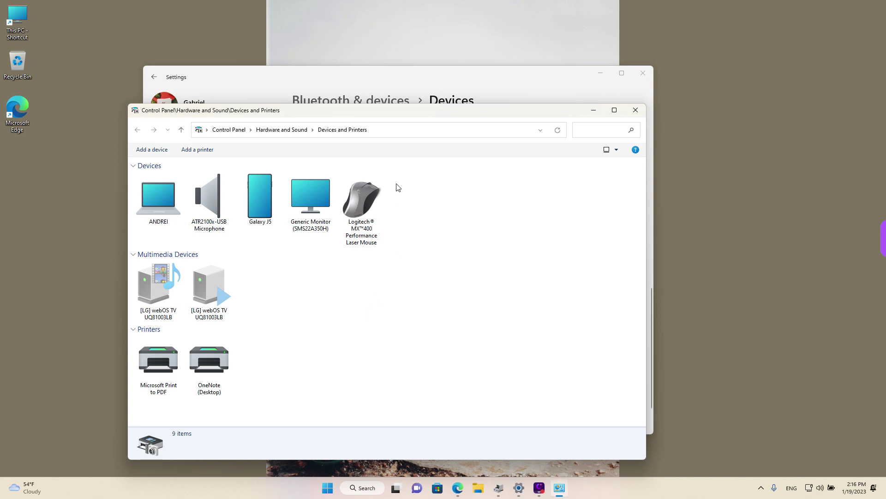
{"action": "left_click_drag", "start_coordinate": [380, 110], "coordinate": [337, 76]}
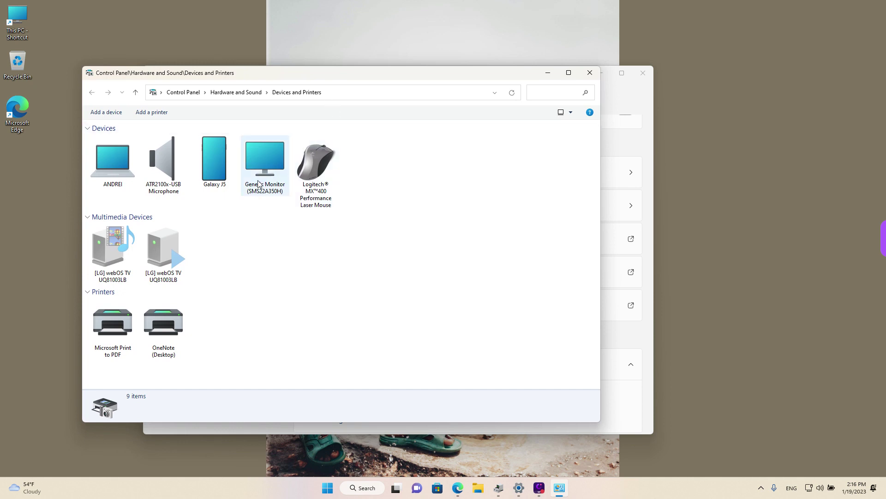
{"action": "left_click", "coordinate": [216, 179]}
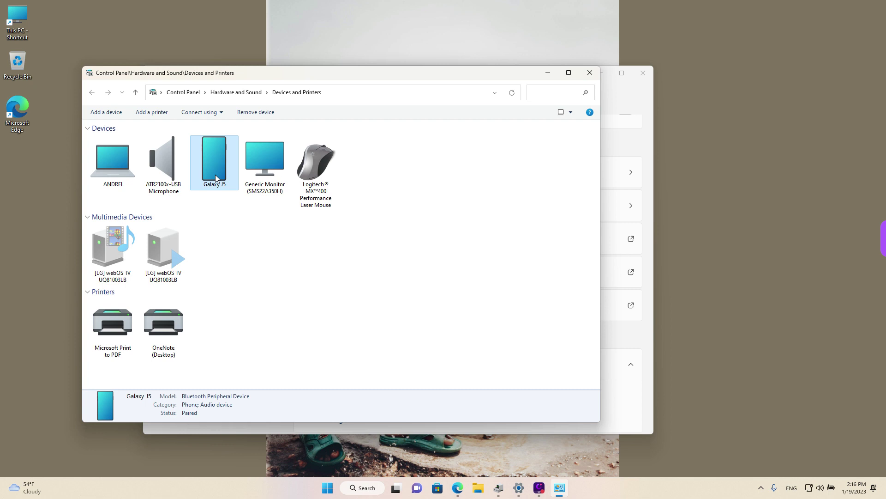
{"action": "double_click", "coordinate": [216, 177]}
{"action": "right_click", "coordinate": [215, 175]}
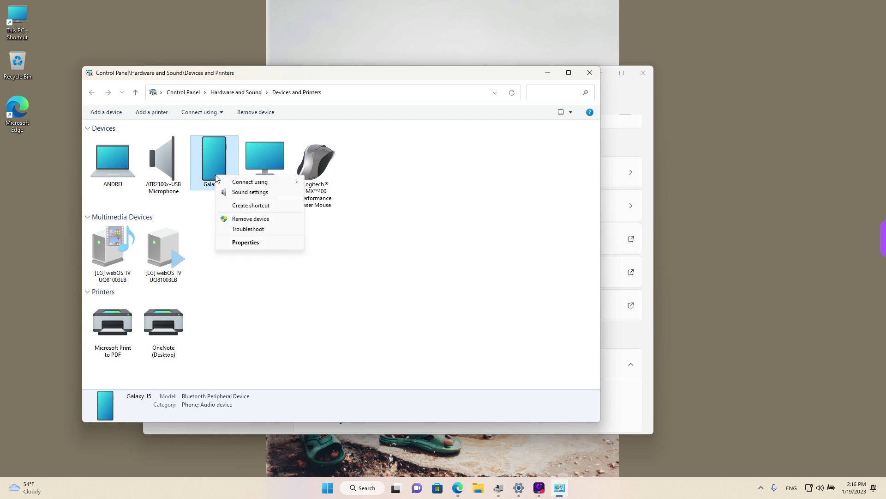
Change the phone's name to 'Galaxy J5_custom' on its Bluetooth properties tab and confirm
{"action": "left_click", "coordinate": [271, 243]}
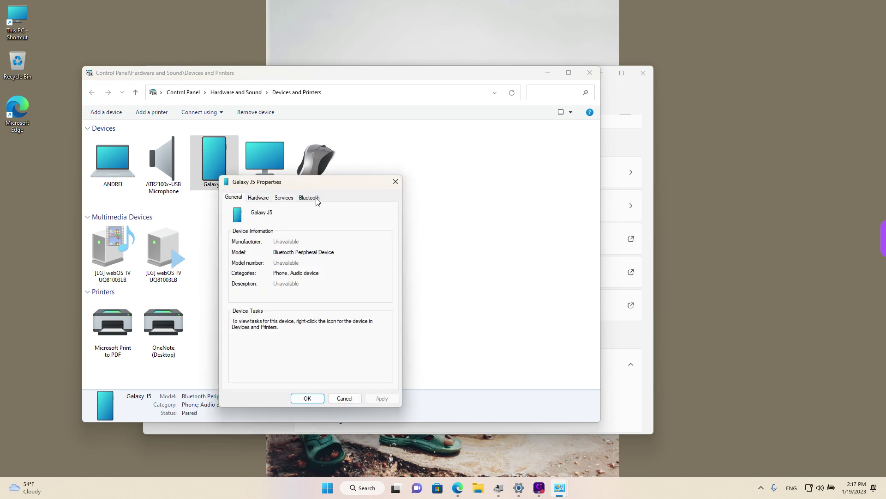
{"action": "left_click", "coordinate": [309, 198]}
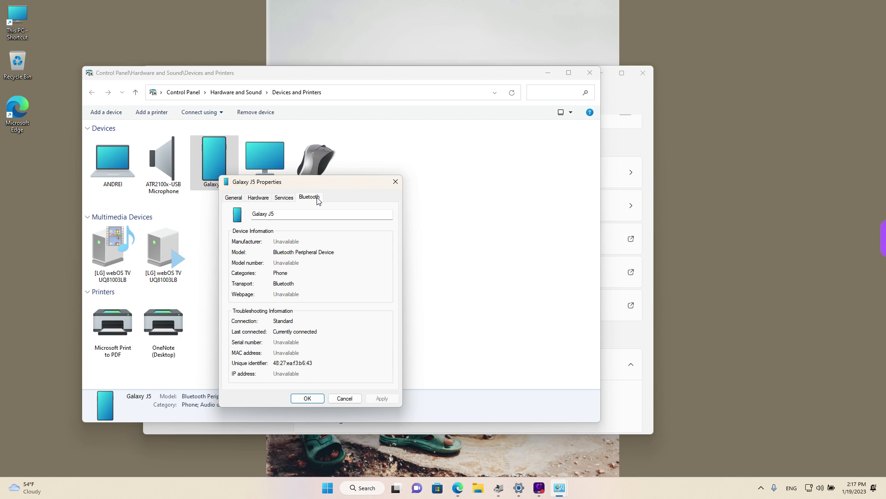
{"action": "left_click", "coordinate": [310, 211]}
{"action": "type", "text": "J5_"}
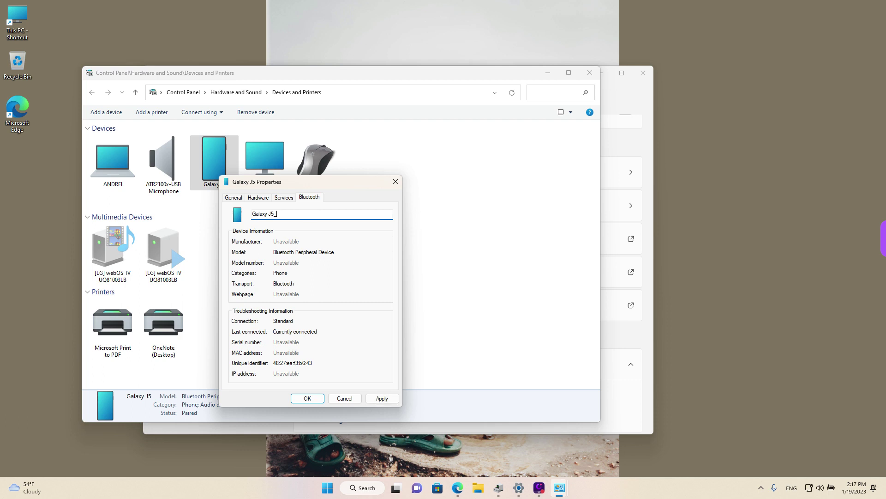
{"action": "type", "text": "custom"}
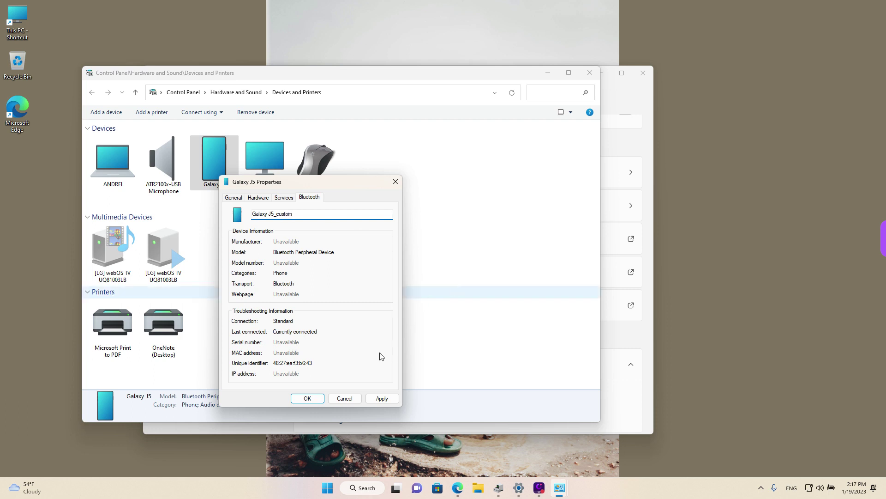
{"action": "left_click", "coordinate": [317, 400]}
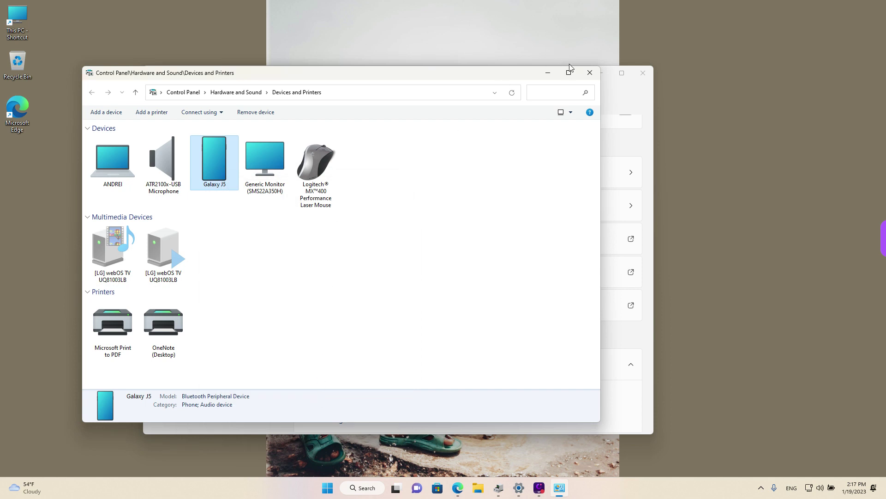
Close Devices and Printers and highlight Galaxy J5_custom in the Settings Other devices list
{"action": "left_click", "coordinate": [589, 74]}
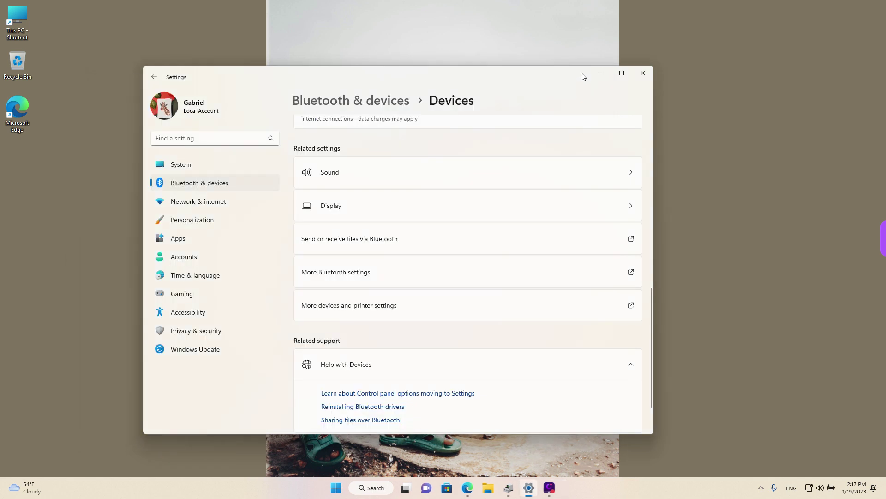
{"action": "left_click_drag", "start_coordinate": [580, 75], "coordinate": [534, 75]}
{"action": "scroll", "coordinate": [518, 159], "scroll_direction": "up", "scroll_amount": 7}
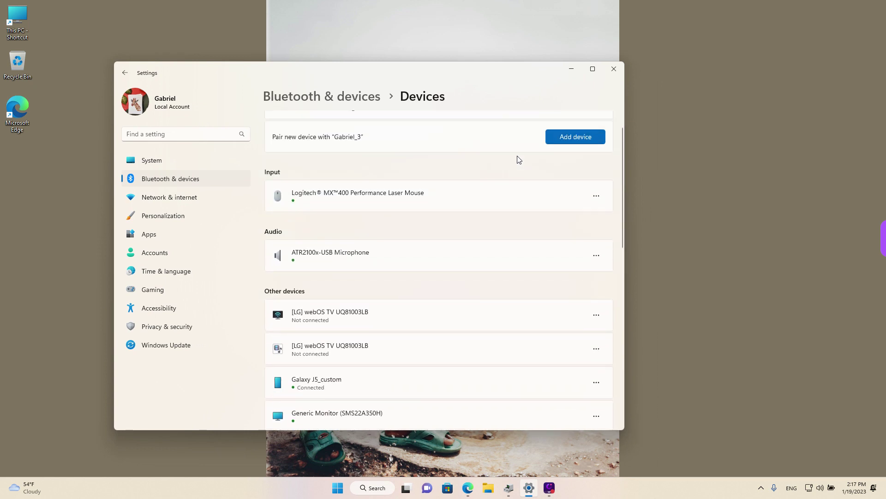
{"action": "scroll", "coordinate": [518, 159], "scroll_direction": "down", "scroll_amount": 2}
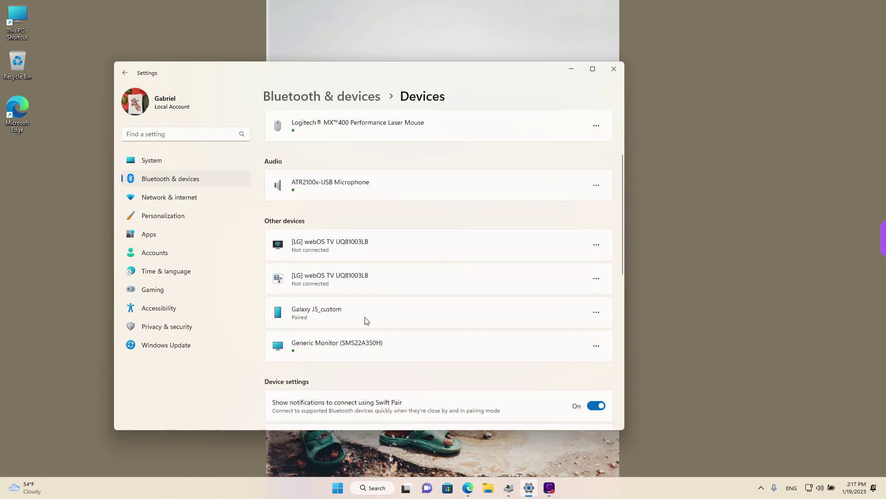
{"action": "left_click_drag", "start_coordinate": [274, 324], "coordinate": [354, 323]}
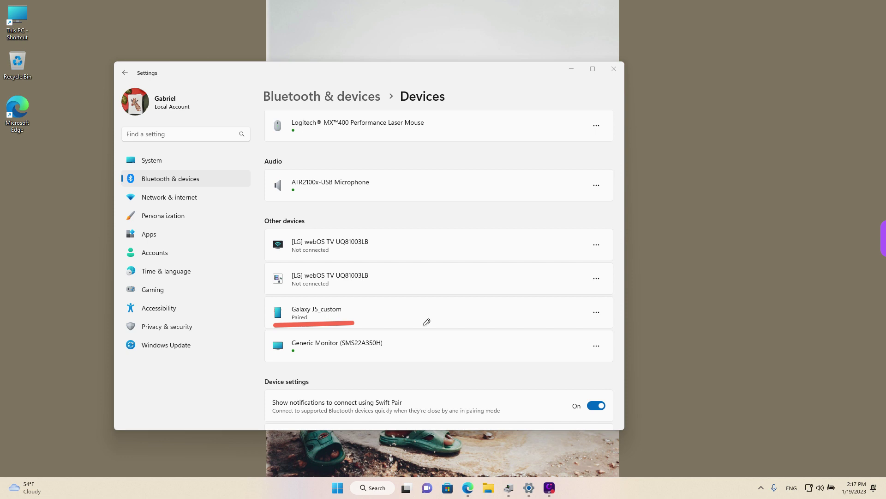
{"action": "key", "text": "Escape"}
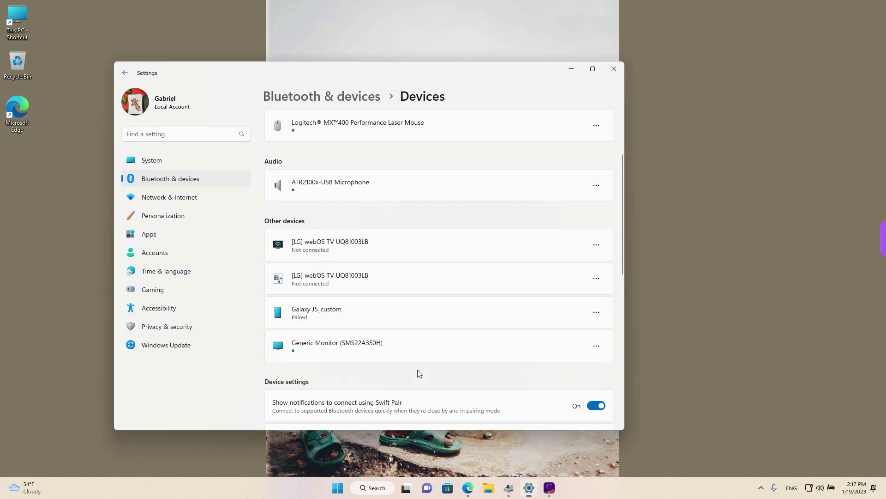
{"action": "scroll", "coordinate": [419, 373], "scroll_direction": "down", "scroll_amount": 1}
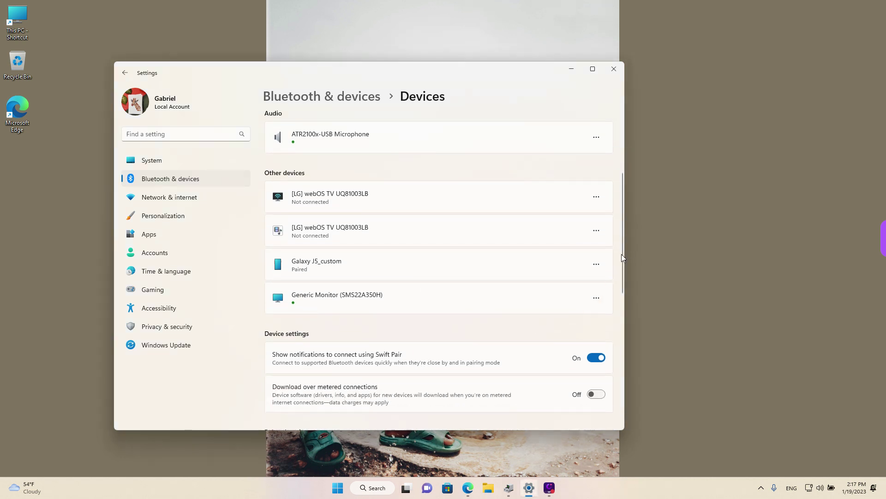
{"action": "left_click_drag", "start_coordinate": [621, 254], "coordinate": [621, 264]}
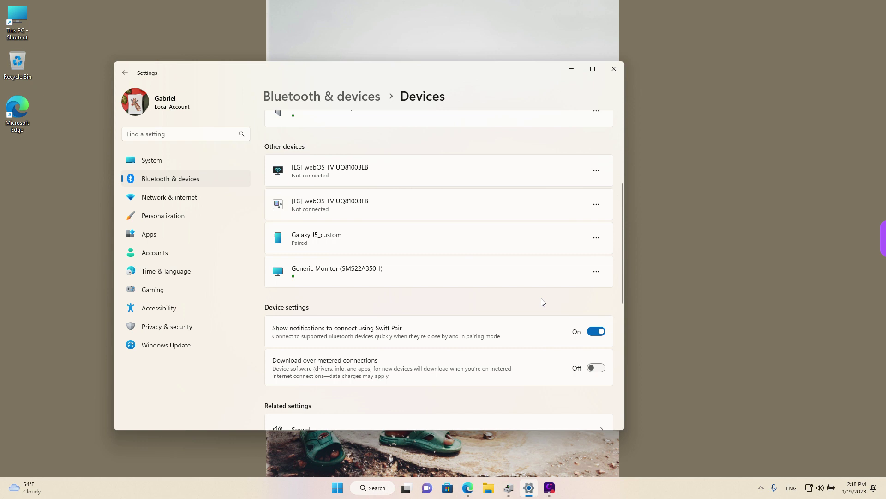
Return to the top of the Devices page showing Bluetooth on and discoverable as Gabriel_3
{"action": "scroll", "coordinate": [541, 299], "scroll_direction": "up", "scroll_amount": 4}
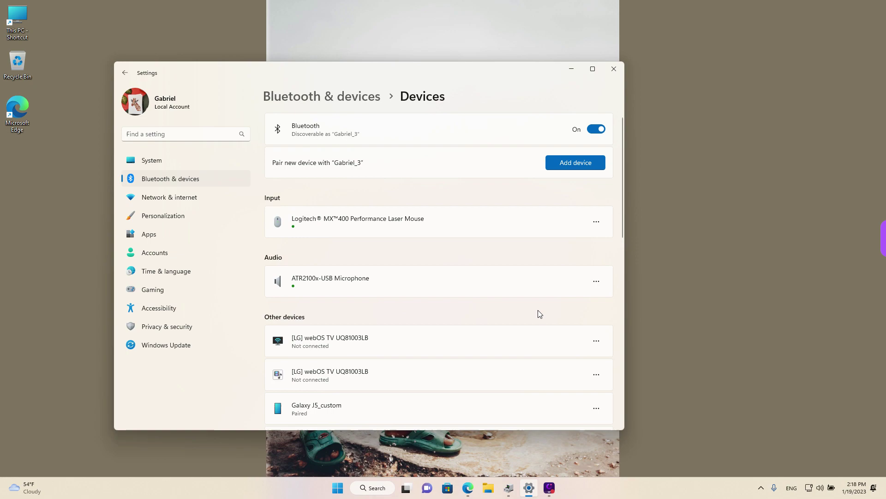